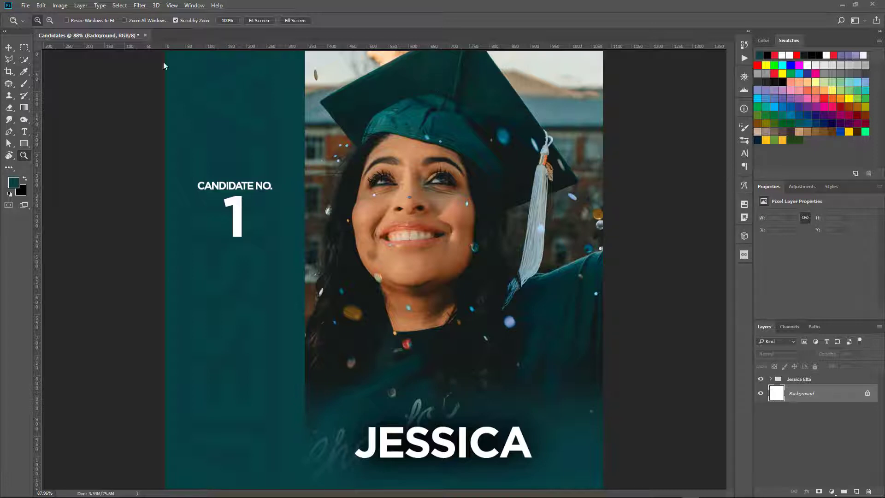
Save the poster as the template Candidates.psdt in Documents, accepting the default format options
click(26, 5)
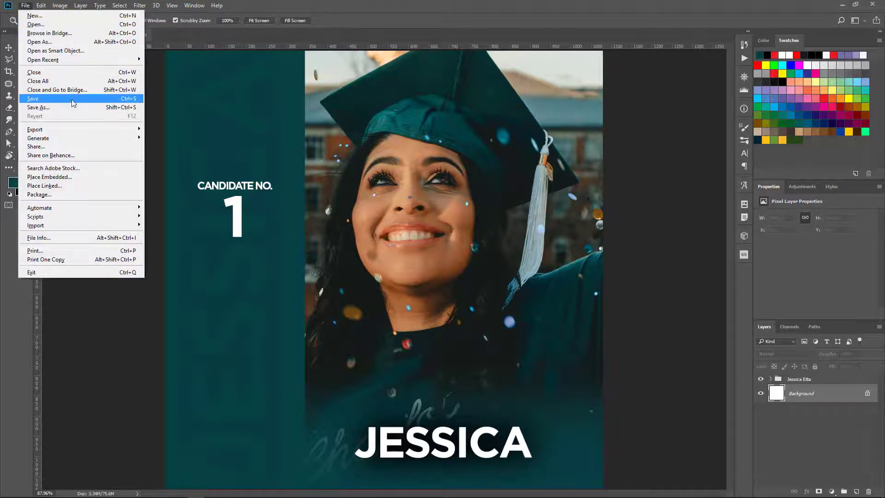
click(97, 99)
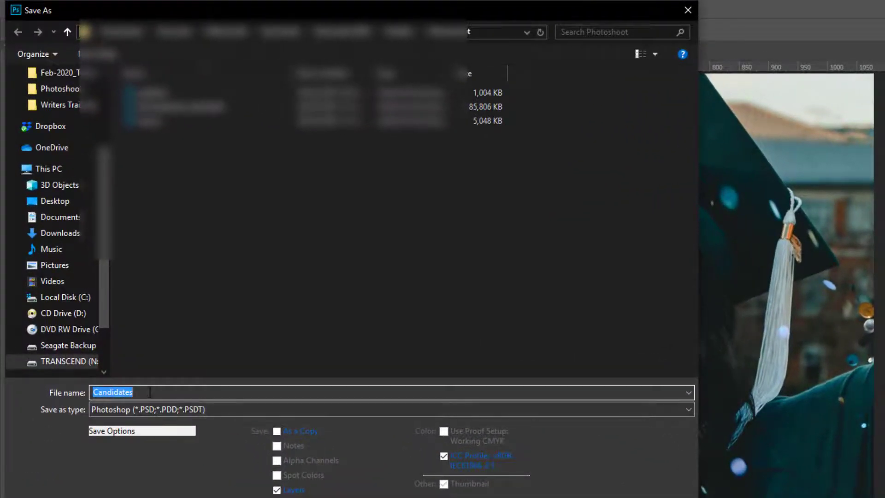
click(167, 392)
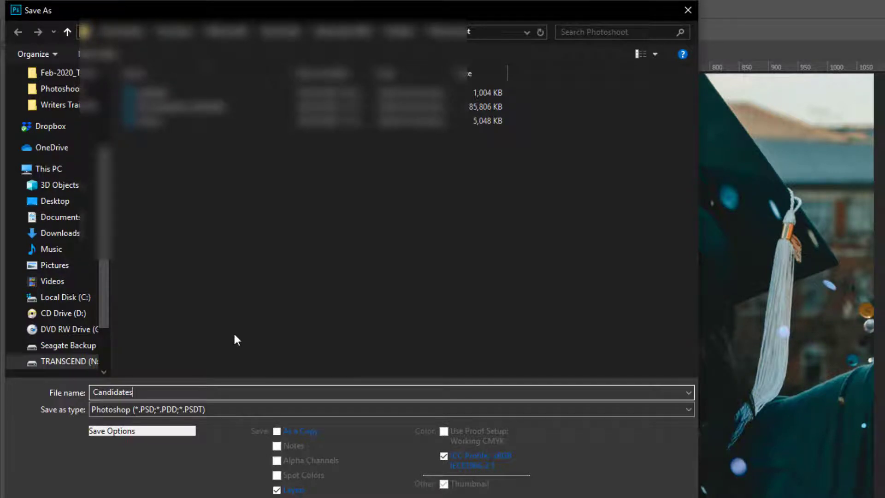
text(.psdt)
scroll(105, 187, up, 3)
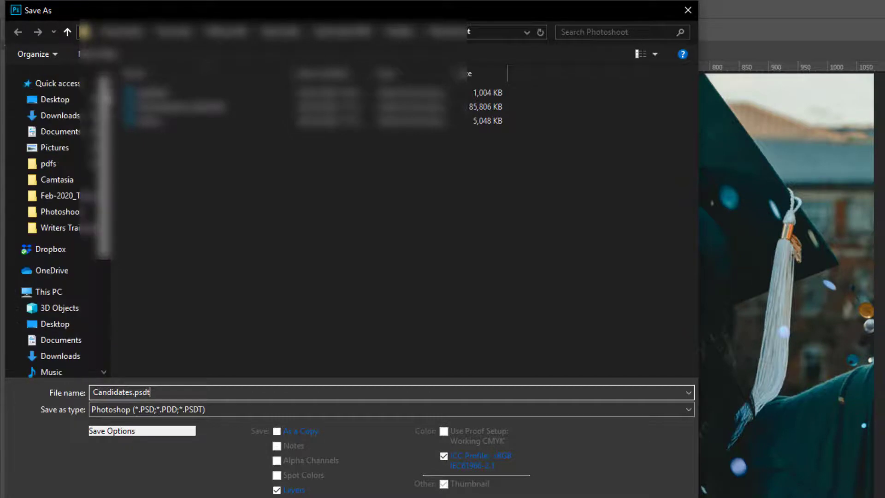
click(64, 133)
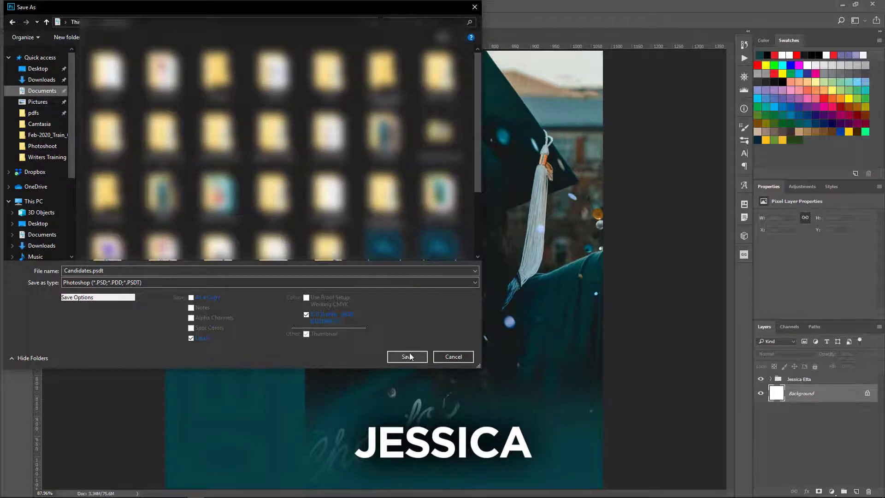
click(410, 357)
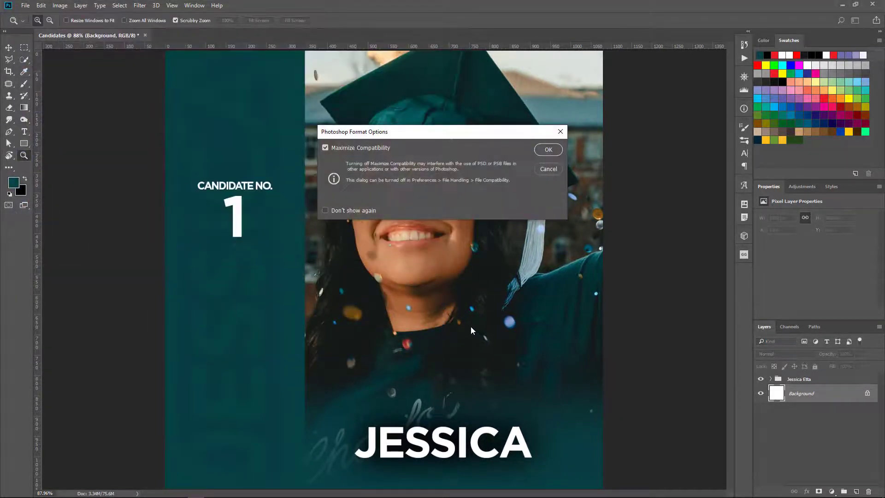
click(548, 149)
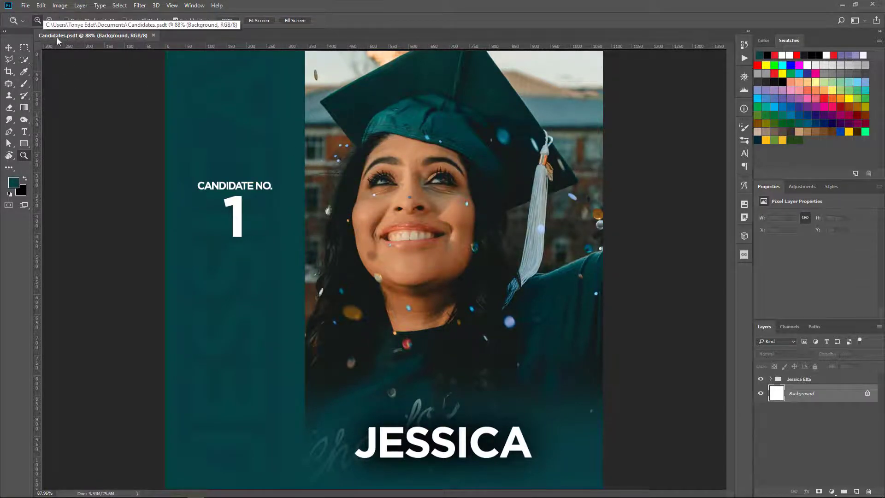
Close the Candidates.psdt tab and open the Candidates template from Documents as a new document
click(153, 35)
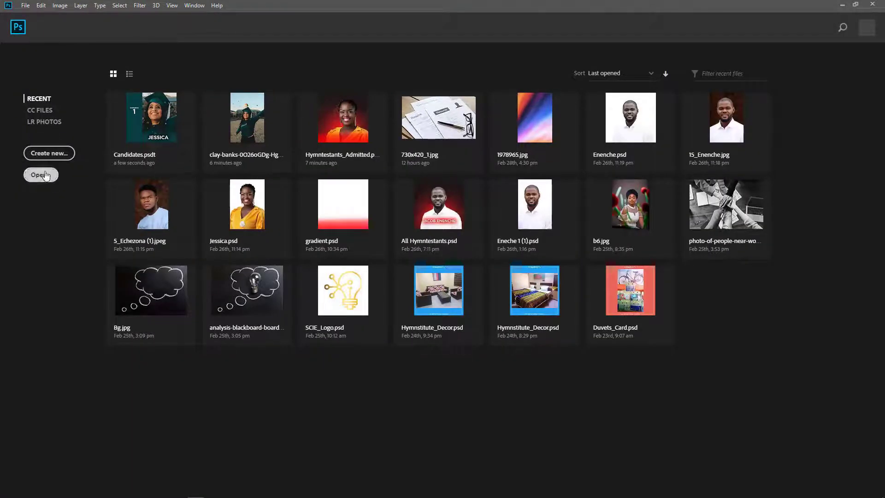
click(45, 176)
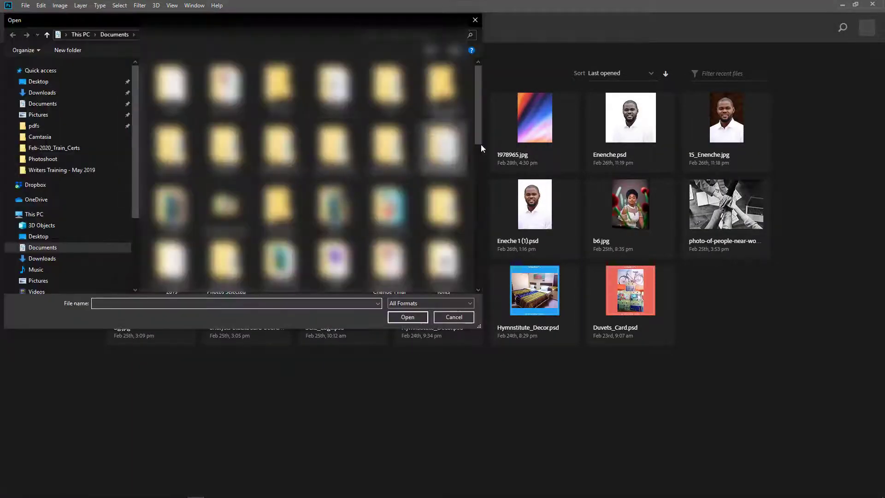
drag(477, 124, 479, 193)
click(446, 120)
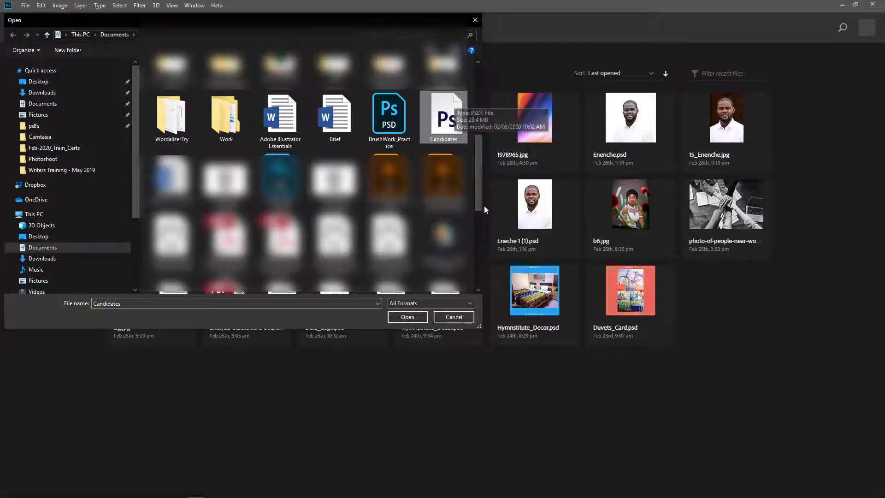
click(411, 316)
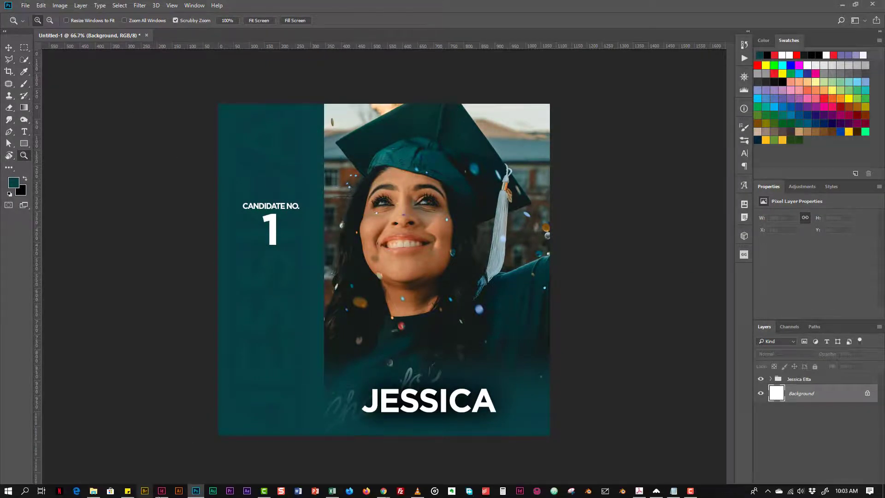
In the Downloads folder, select the photo of the woman in red and bring up its options
click(93, 491)
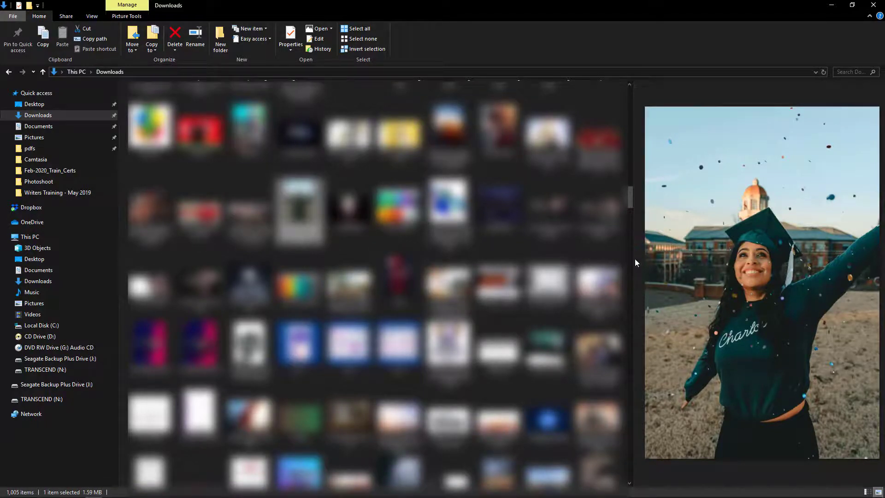
drag(629, 191, 630, 211)
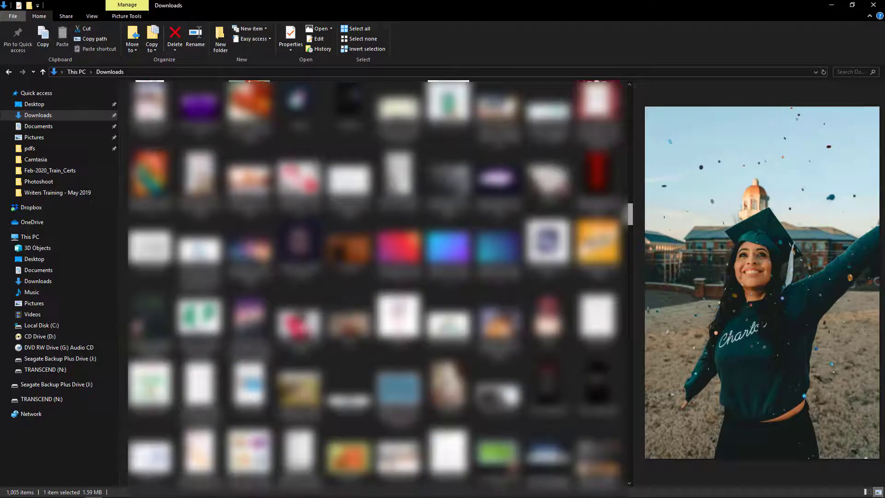
drag(630, 211, 629, 212)
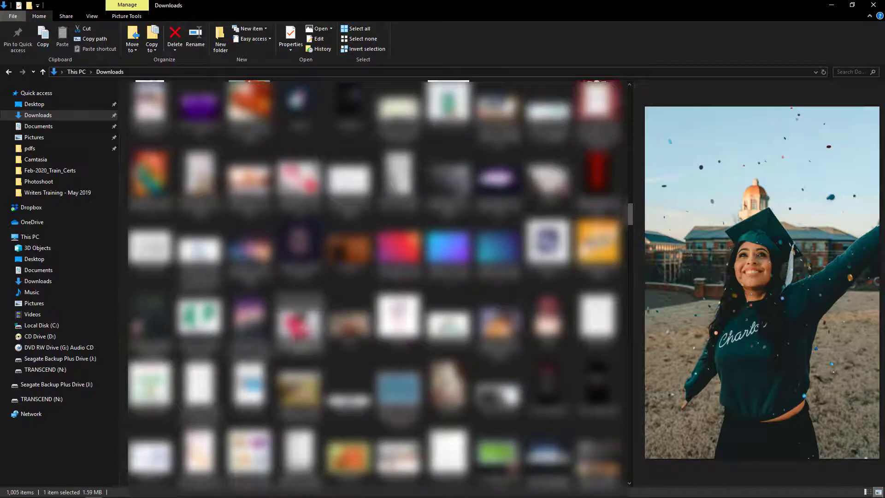
click(299, 323)
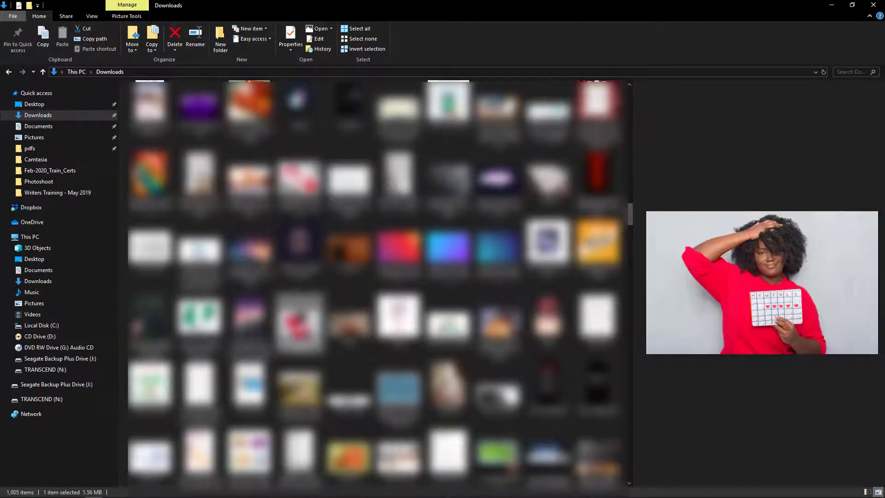
right_click(297, 322)
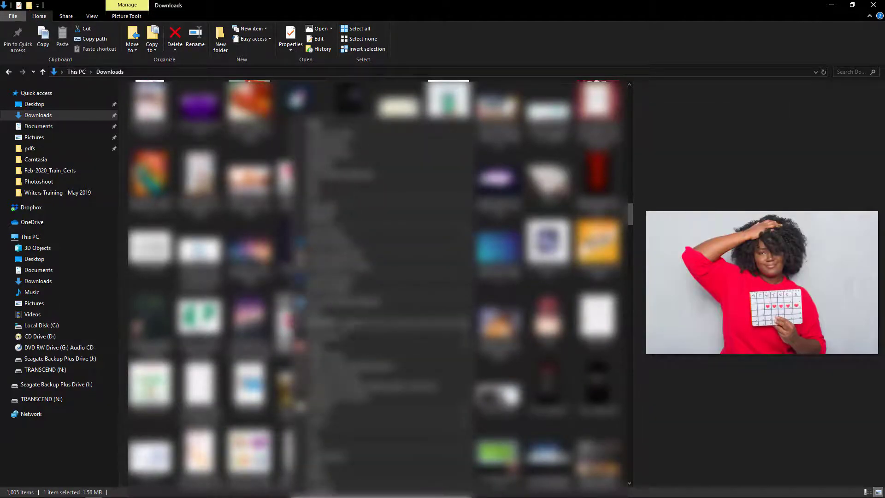
click(599, 323)
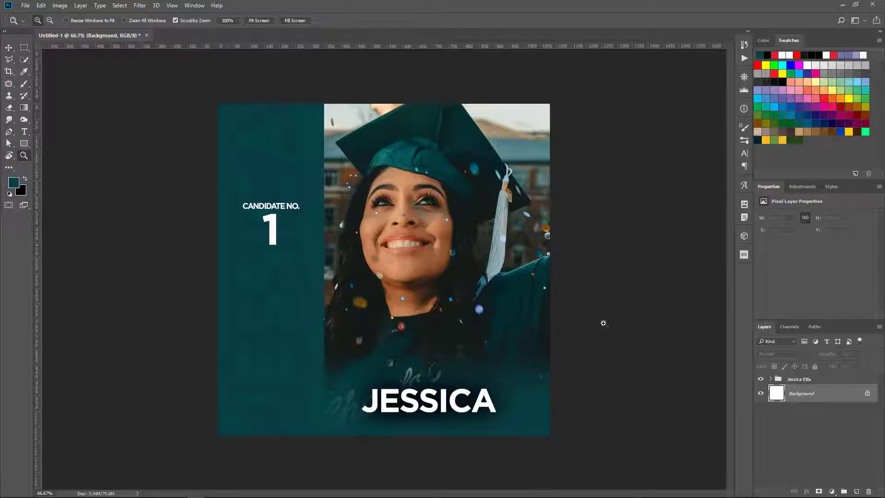
key(ctrl+a)
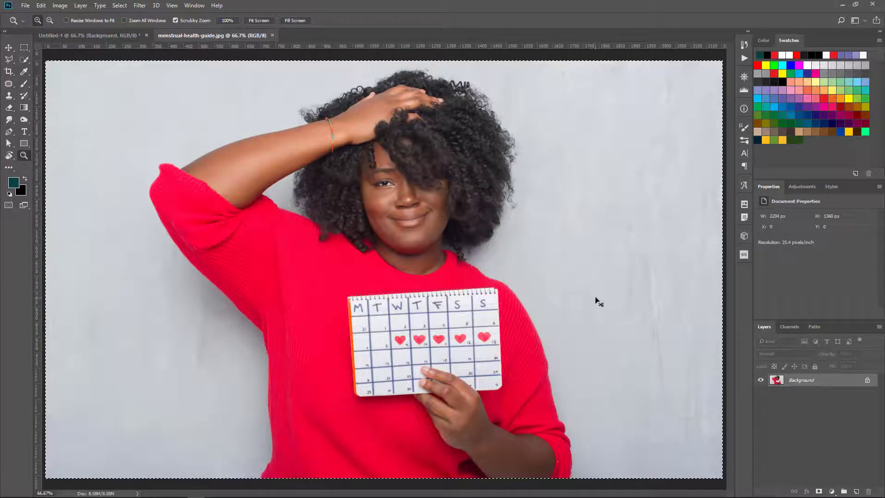
click(120, 33)
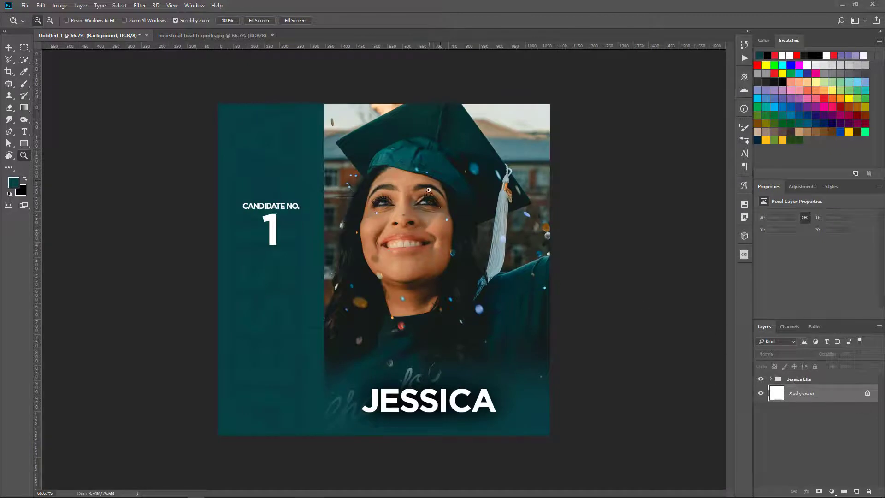
click(770, 382)
drag(881, 412, 883, 431)
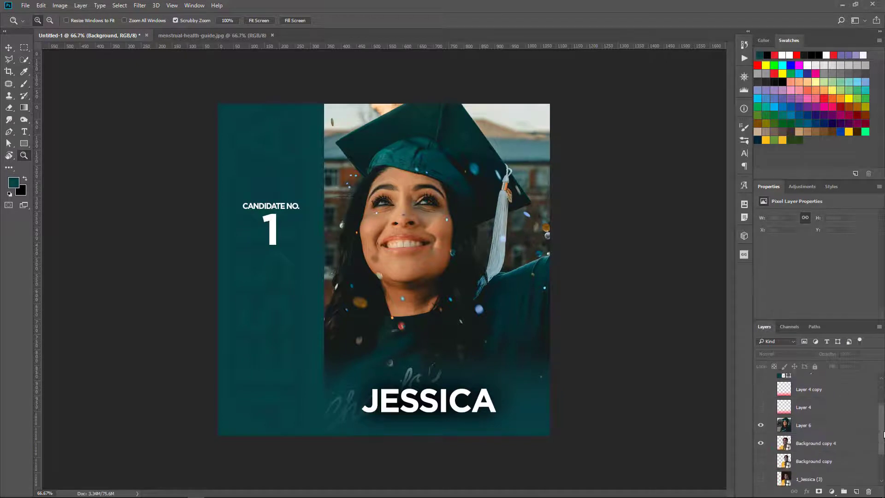
click(802, 424)
key(ctrl+v)
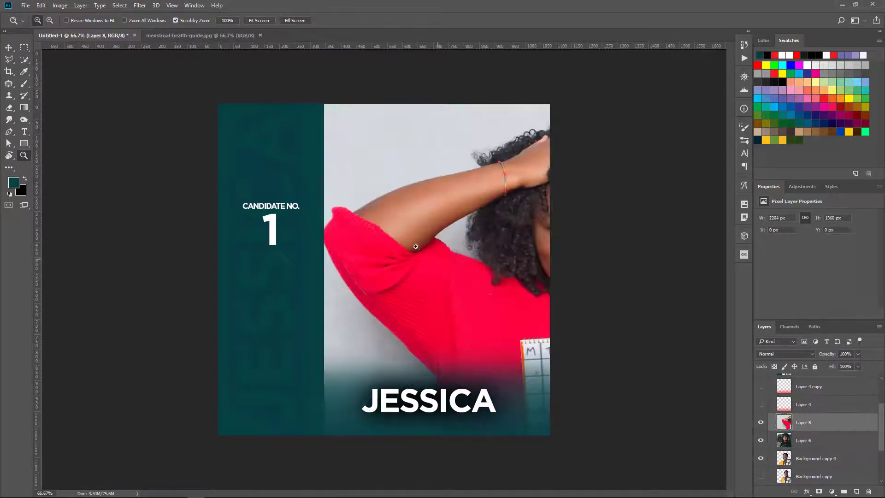
Position the new photo over the photo area and enlarge it to about 110.75% to frame her face
key(v)
drag(523, 228, 386, 225)
key(ctrl+t)
key(ctrl+minus)
key(ctrl+minus)
drag(582, 405, 627, 403)
drag(447, 339, 426, 336)
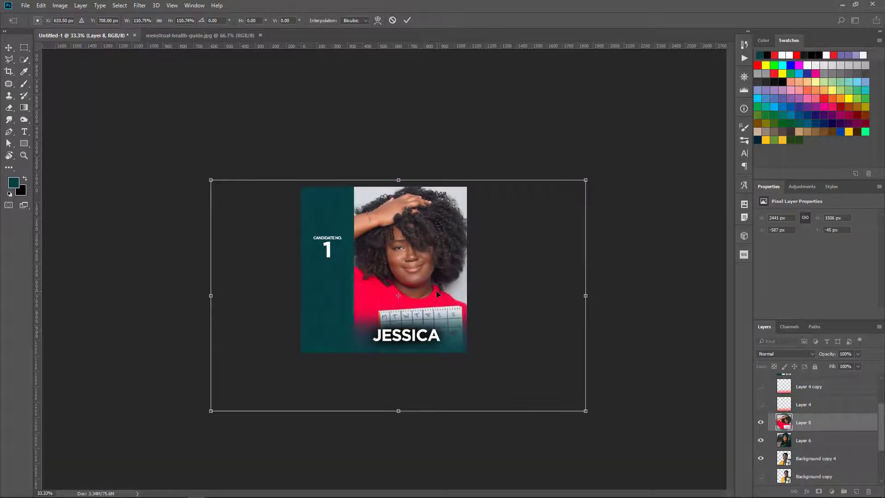
key(Return)
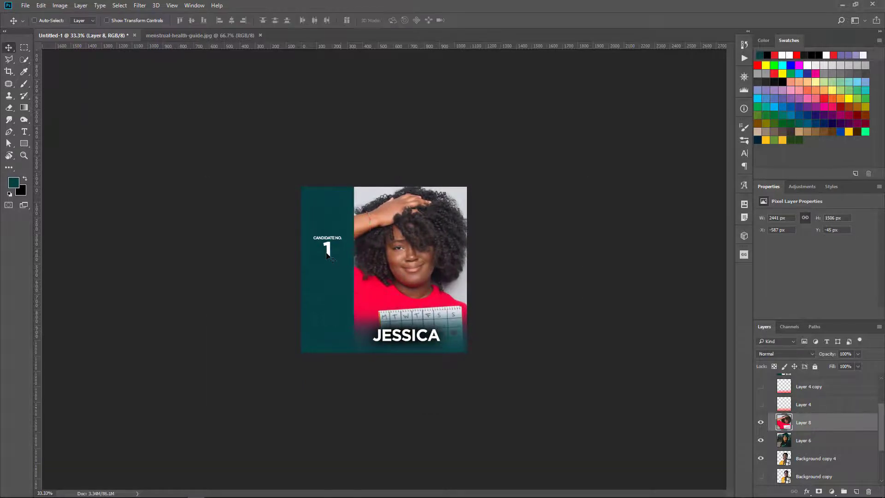
Change the candidate number from 1 to 2 and the name JESSICA to ANGELA
key(t)
double_click(328, 249)
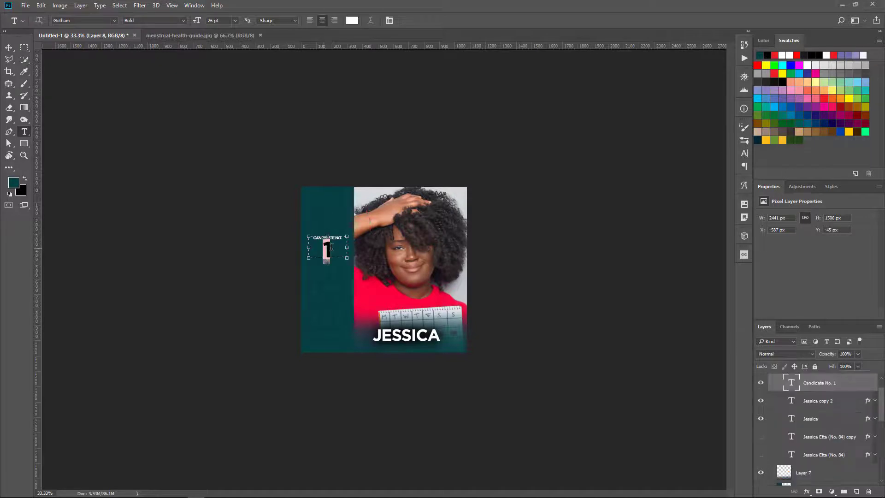
text(2)
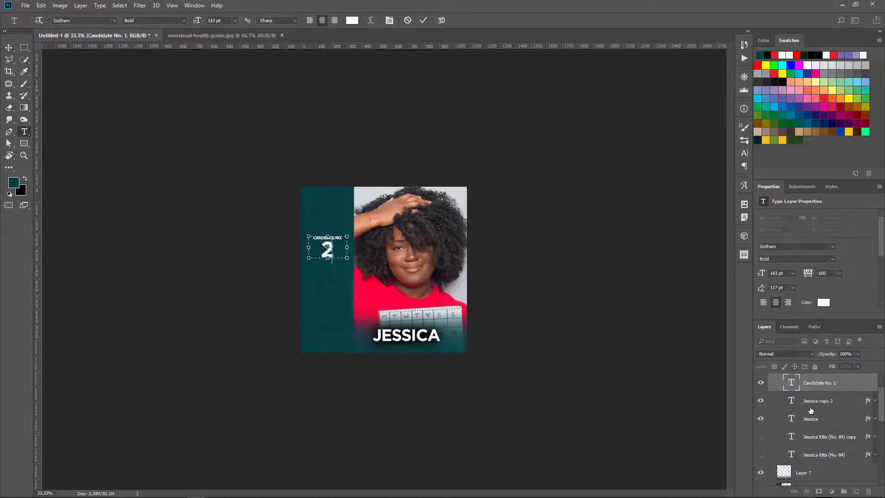
click(794, 404)
double_click(397, 332)
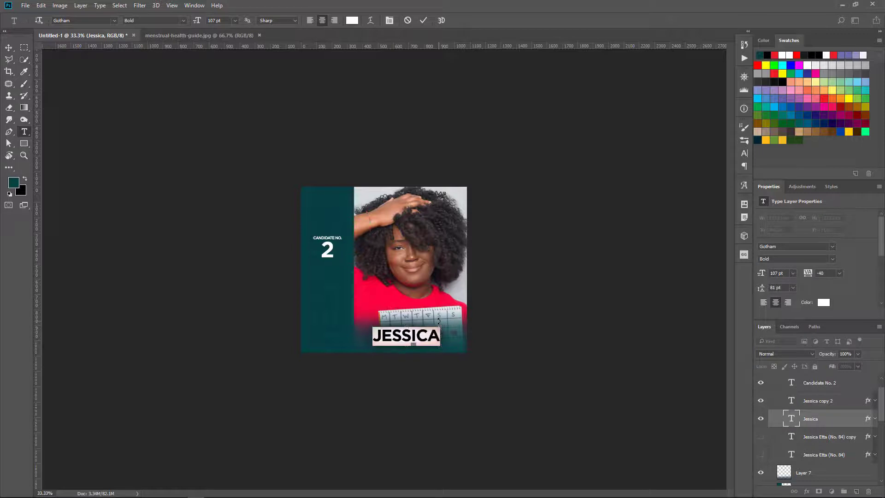
text(ANGE)
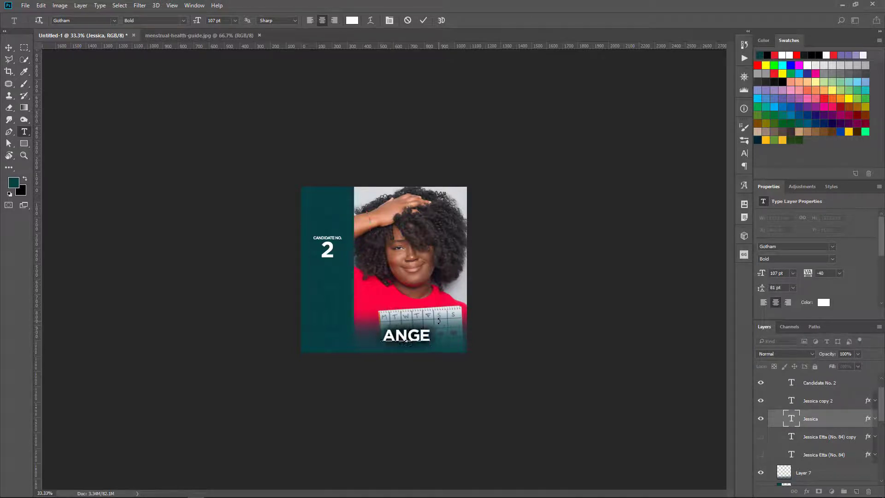
text(LA)
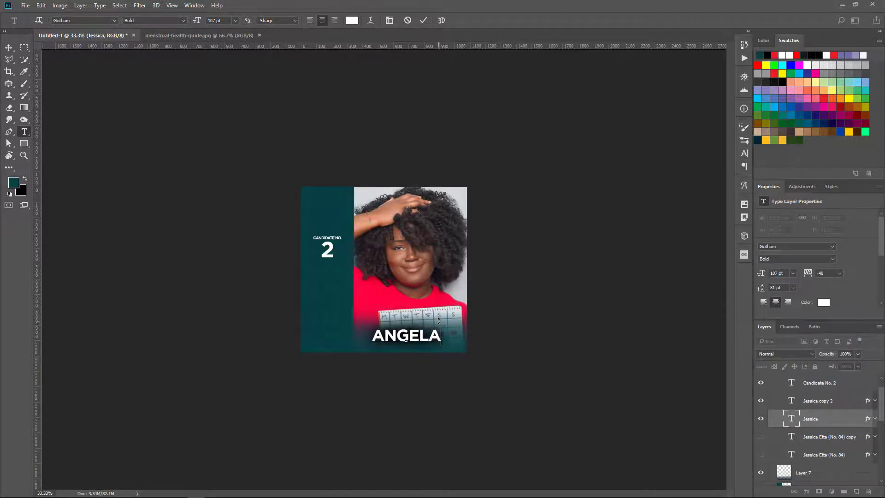
click(7, 49)
Fit the poster on screen and check the Rectangle 1 fill colour without changing it
key(z)
right_click(412, 233)
click(412, 234)
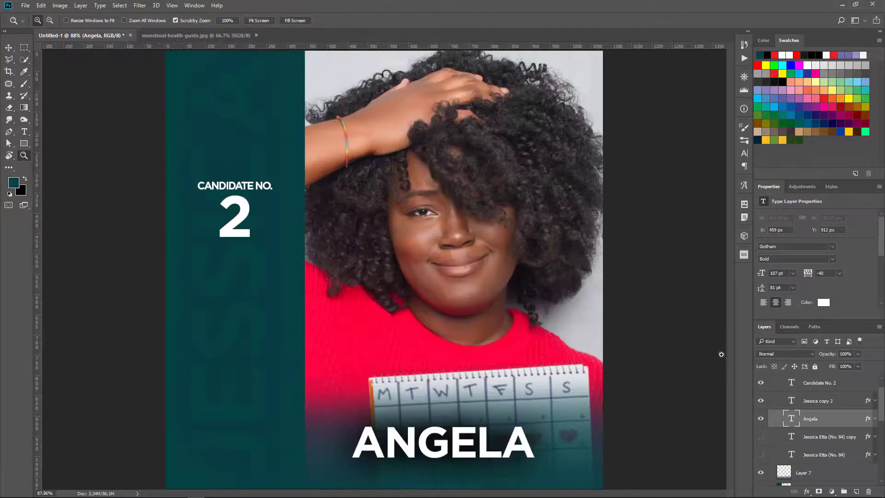
click(882, 444)
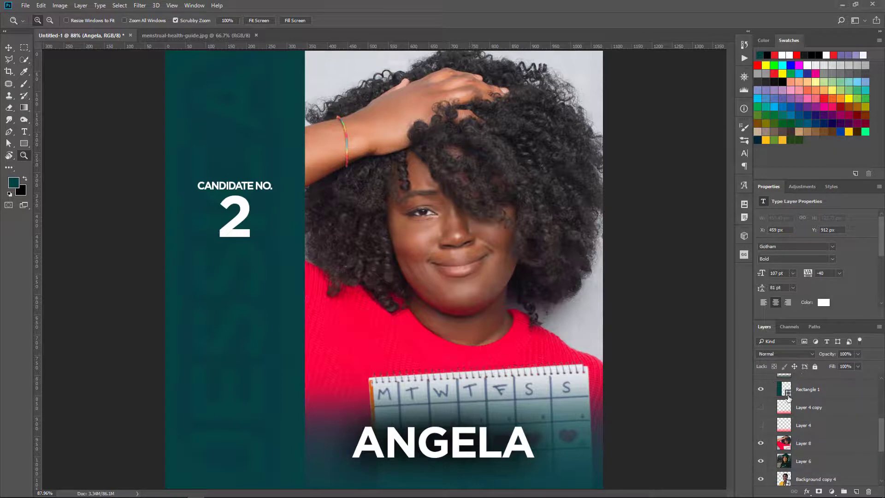
double_click(784, 389)
click(732, 159)
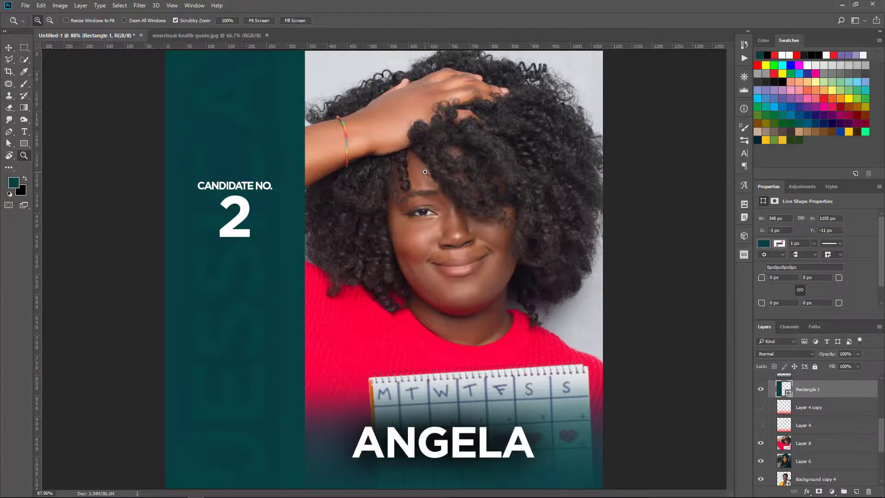
click(26, 6)
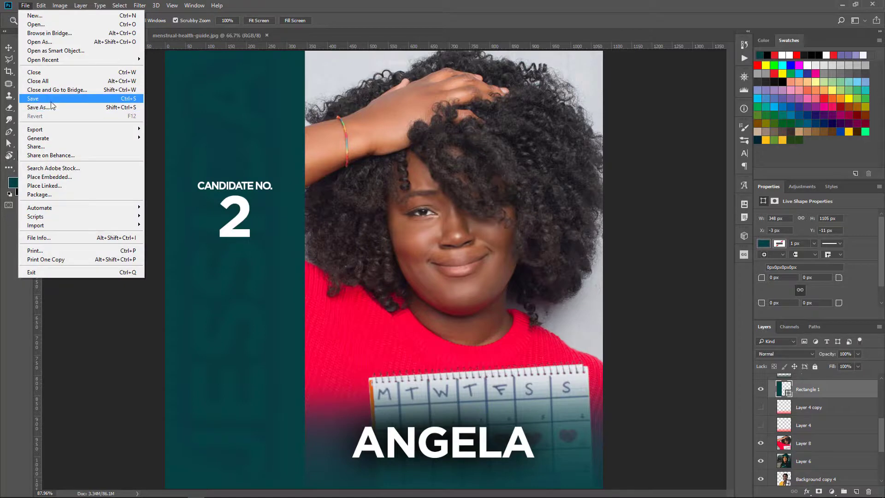
click(52, 99)
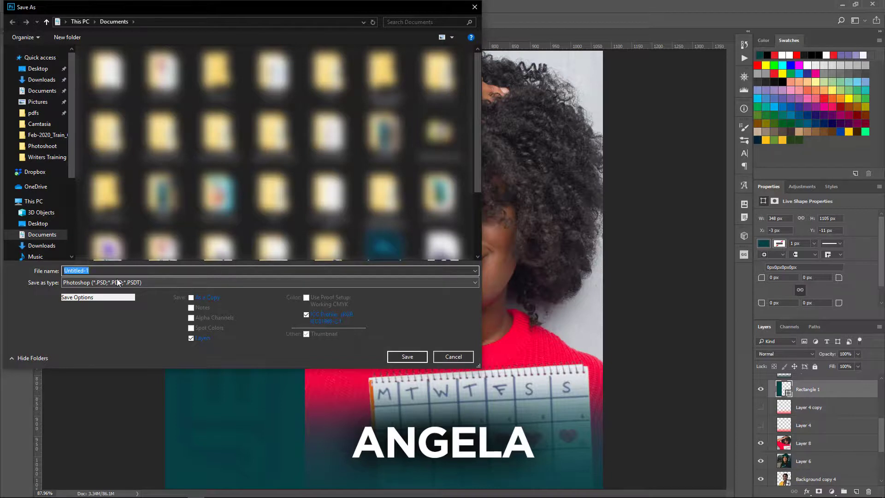
text(Angele)
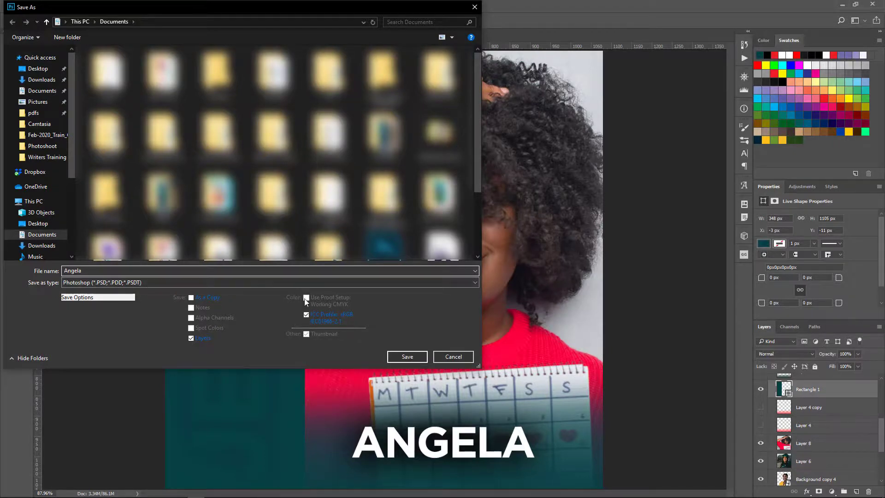
click(231, 283)
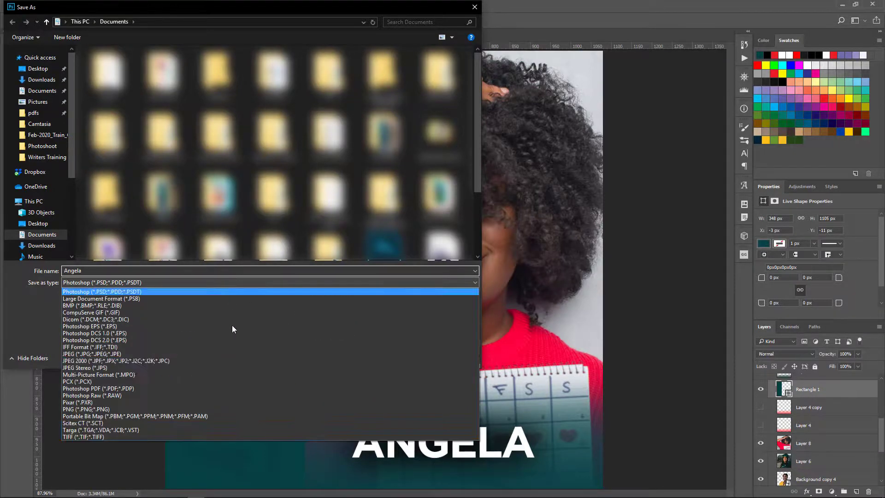
click(118, 354)
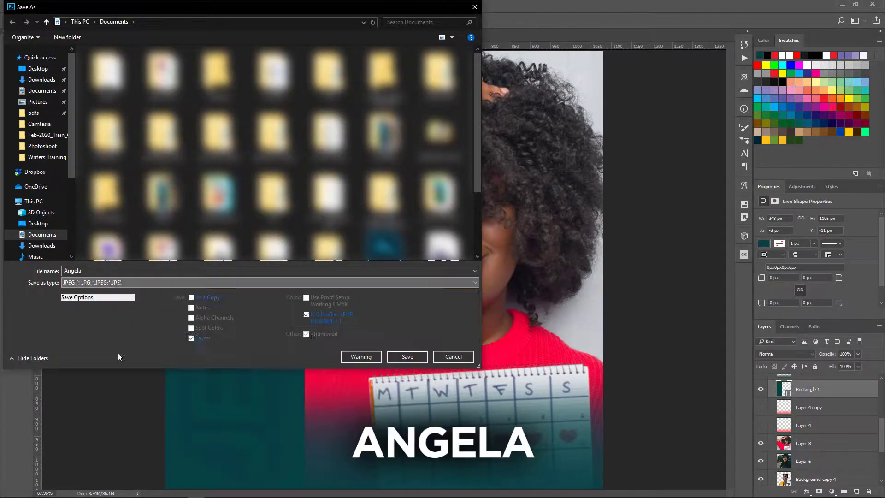
click(457, 358)
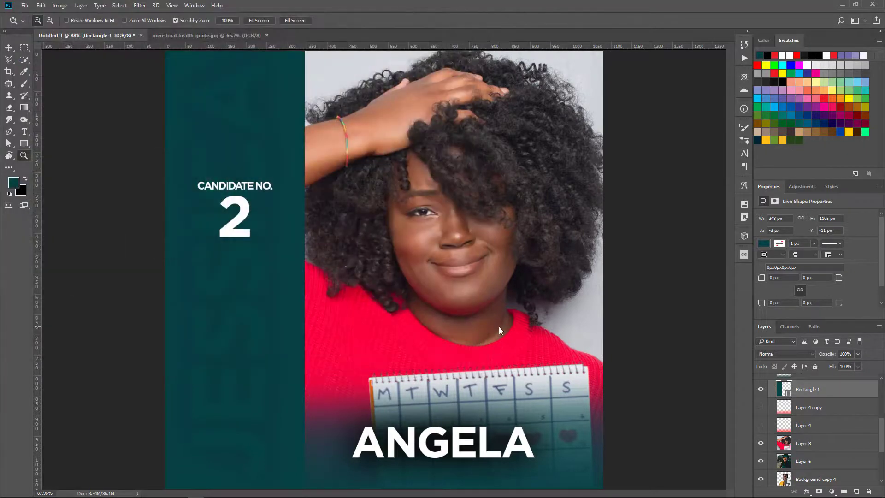